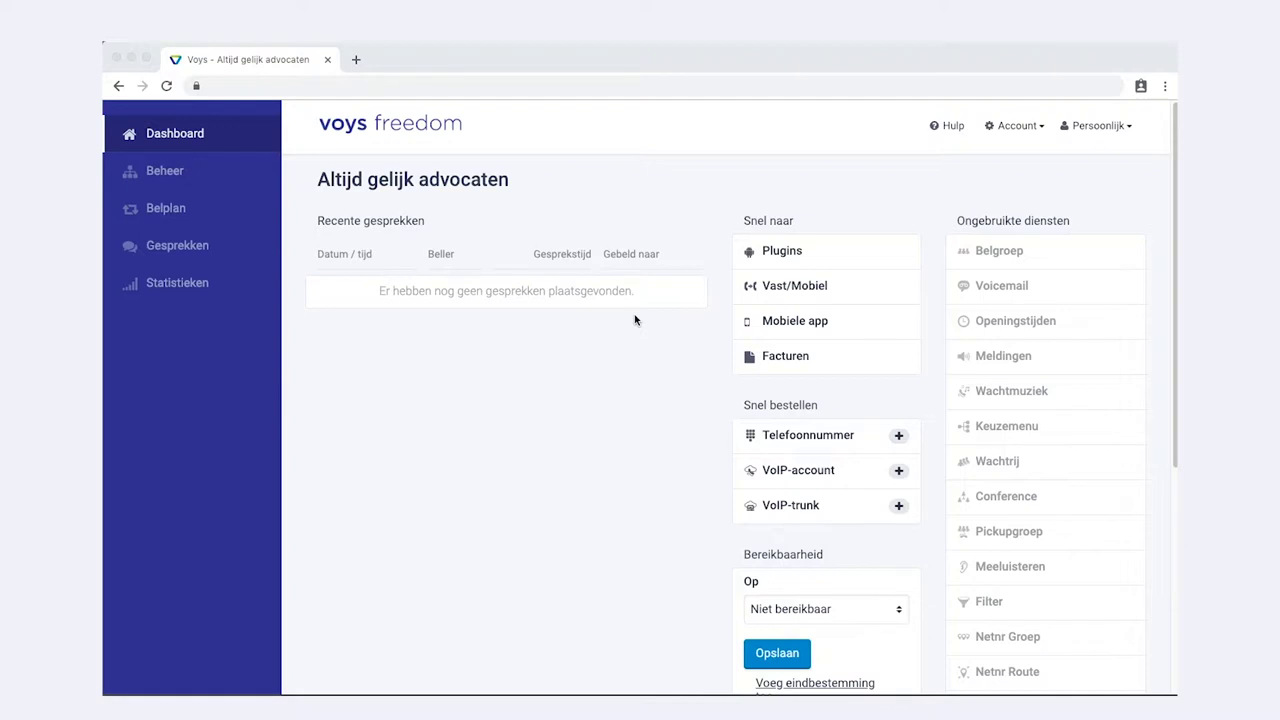
# - Start a new belgroep under Beheer with suggested internal number 401 and the description Verkoop
pyautogui.click(164, 172)
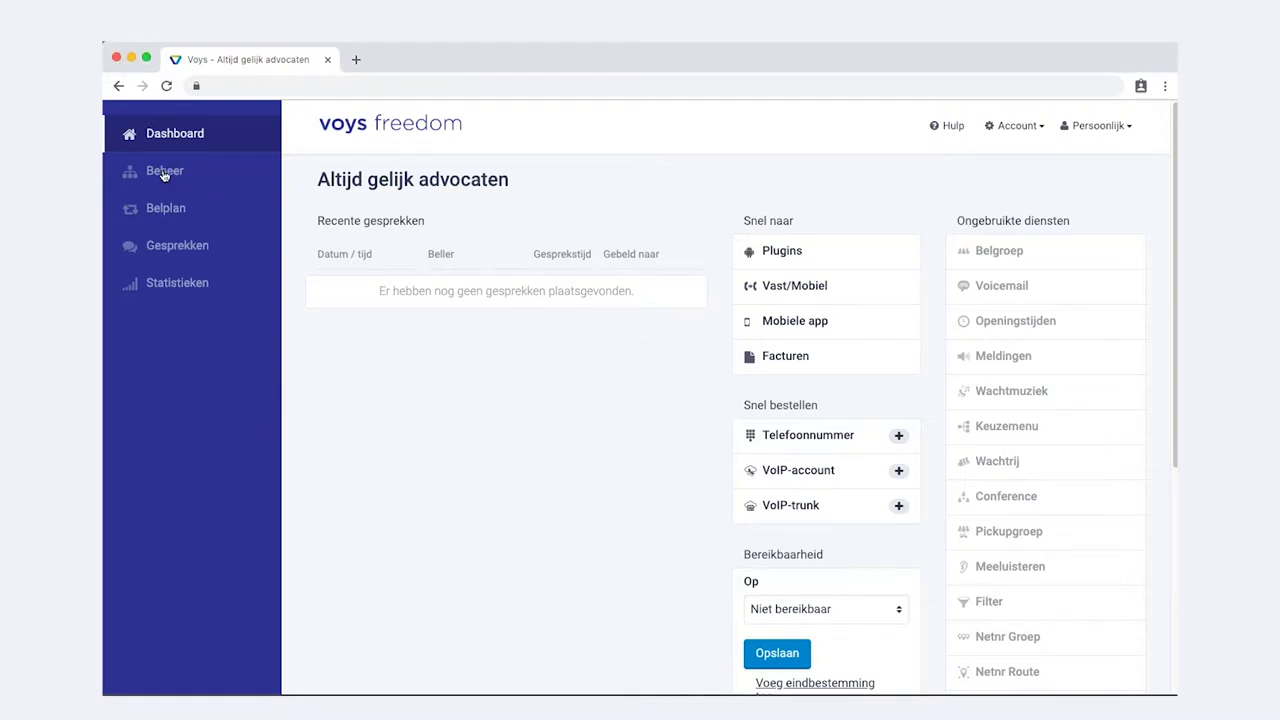
pyautogui.click(164, 172)
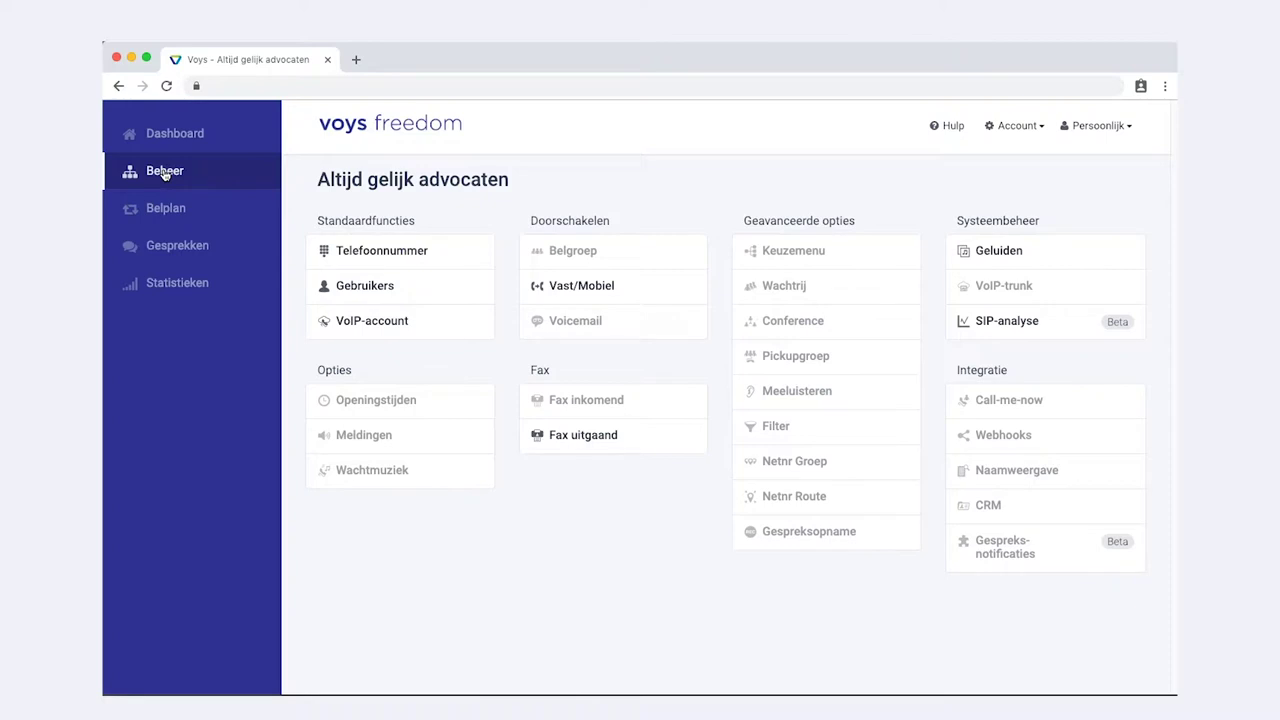
pyautogui.click(590, 259)
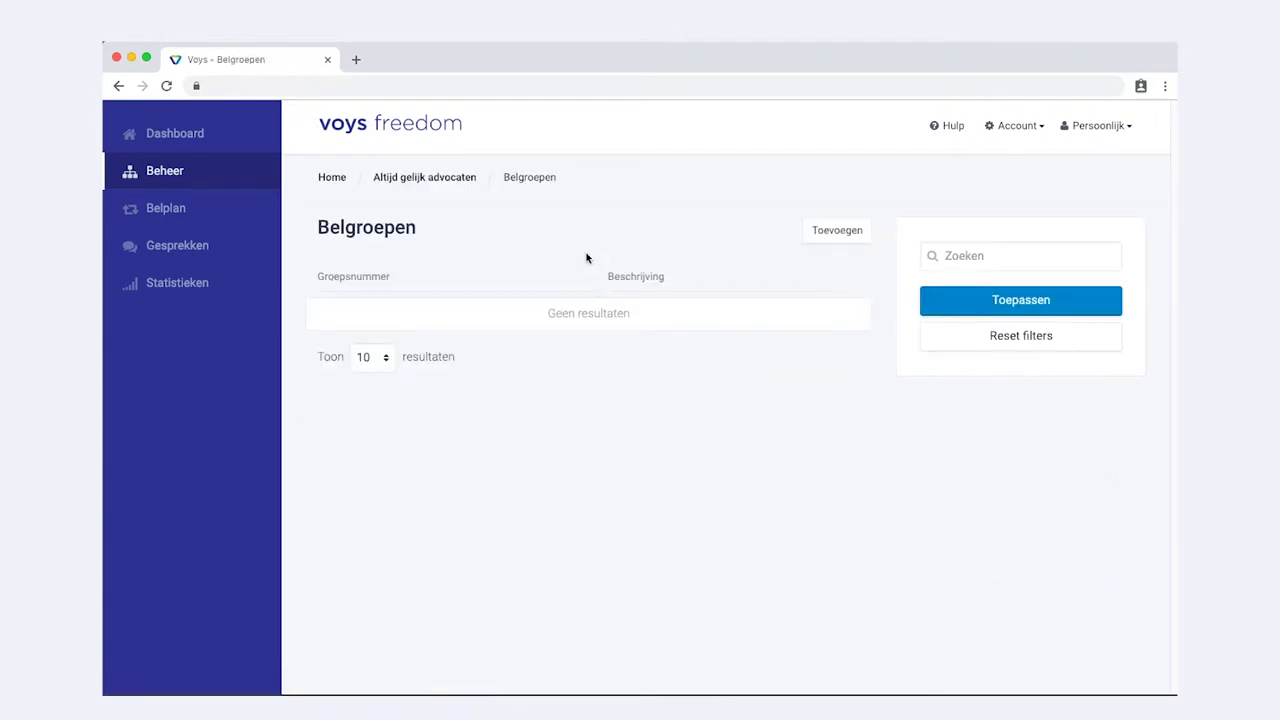
pyautogui.click(843, 238)
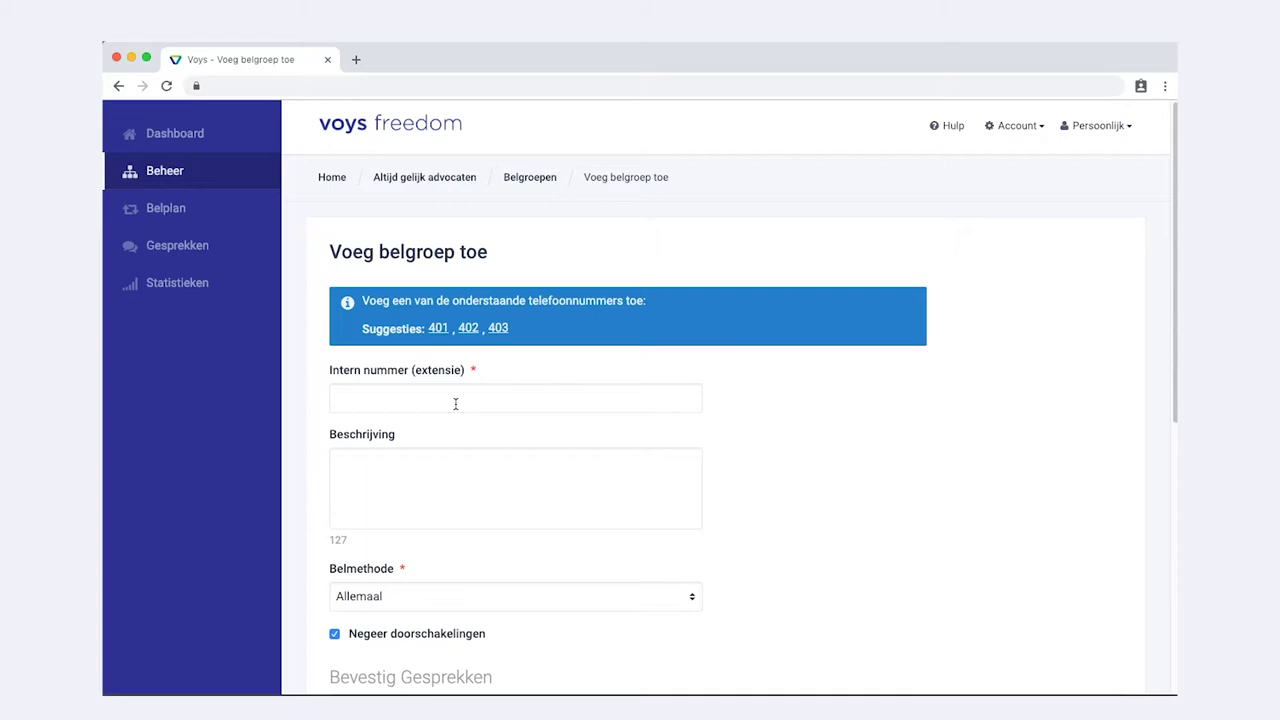
pyautogui.click(437, 330)
pyautogui.click(367, 477)
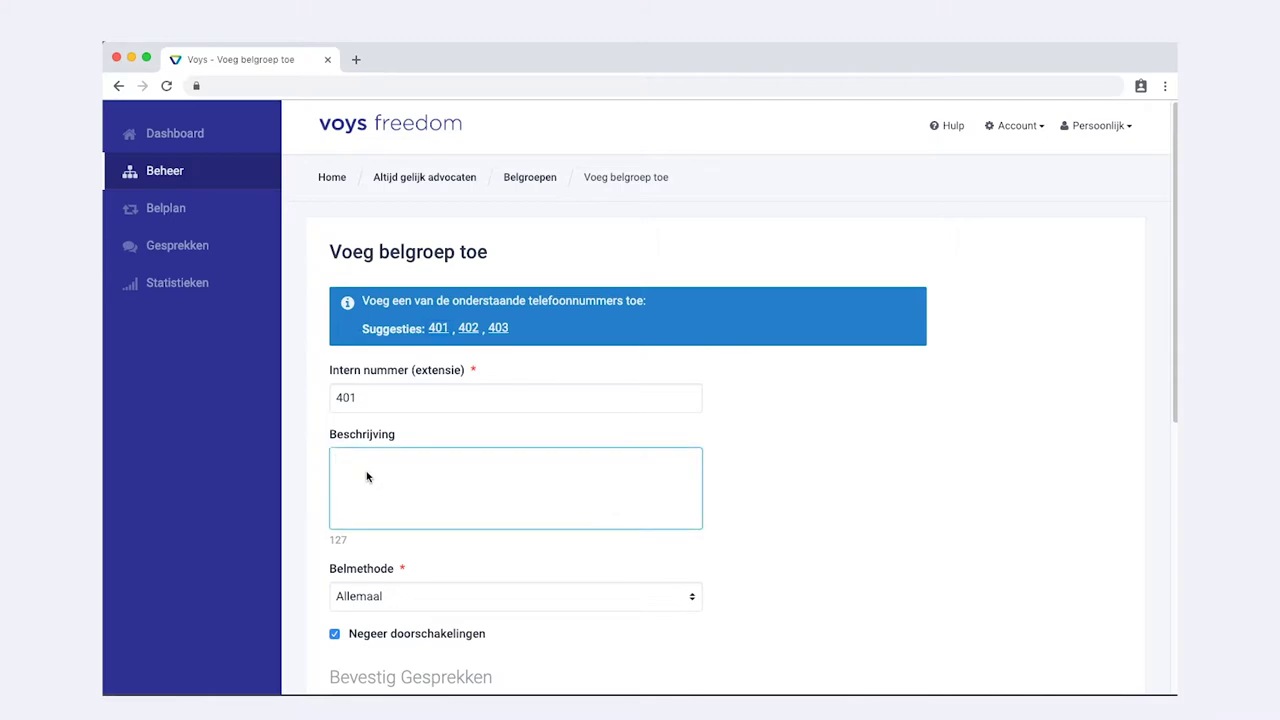
pyautogui.write('Verkoop')
# - Choose Allemaal as the belgroep's Belmethode and Geen as its Gespreksbevestiging type
pyautogui.click(384, 604)
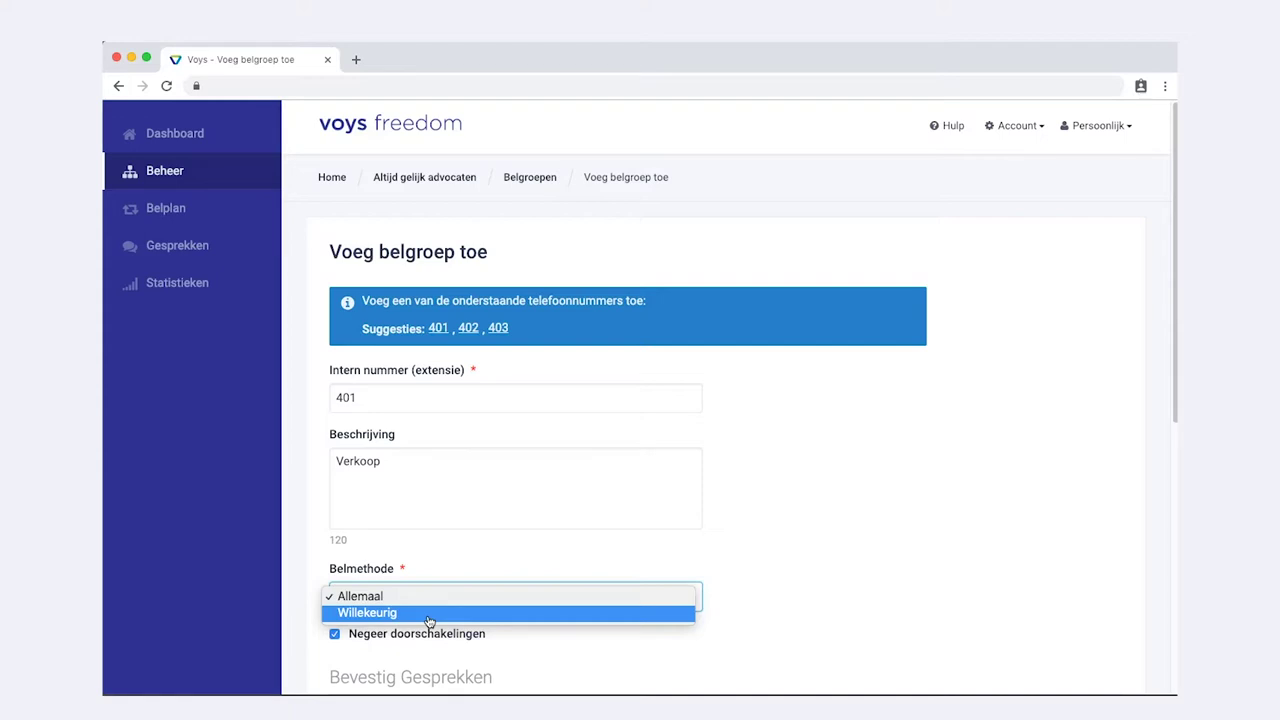
pyautogui.click(428, 598)
pyautogui.scroll(-1, 428, 608)
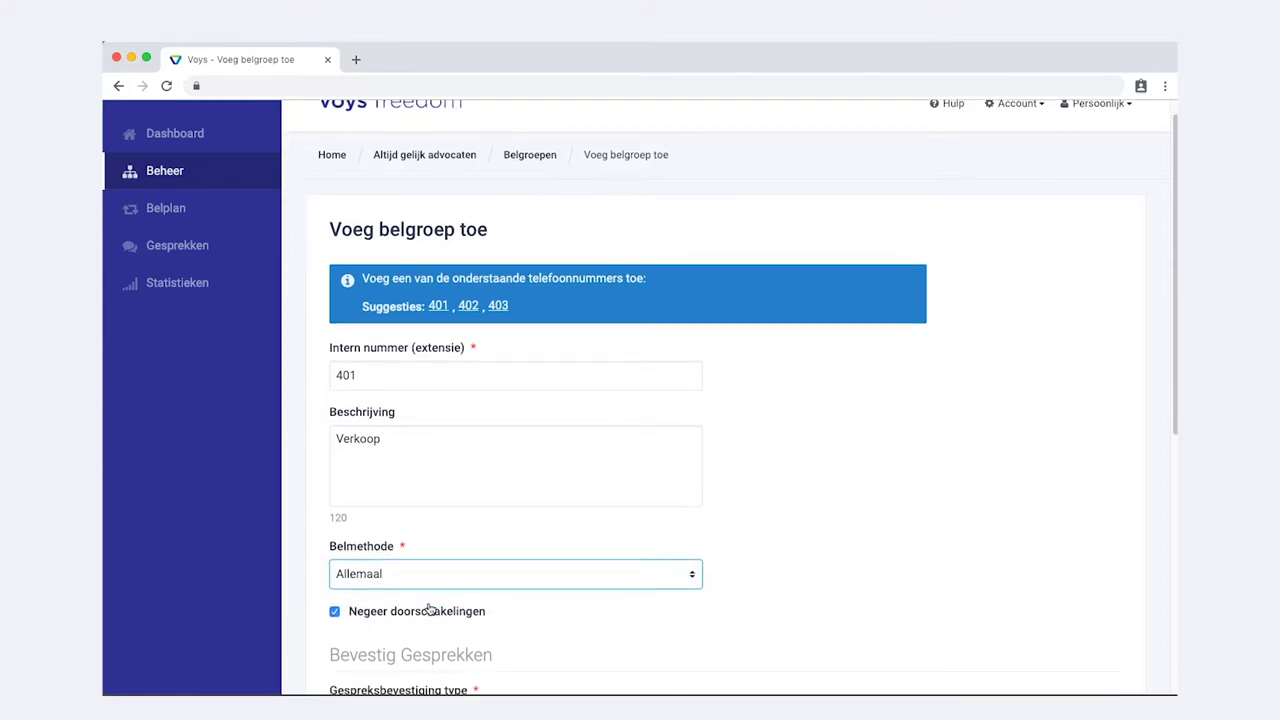
pyautogui.scroll(-1, 428, 608)
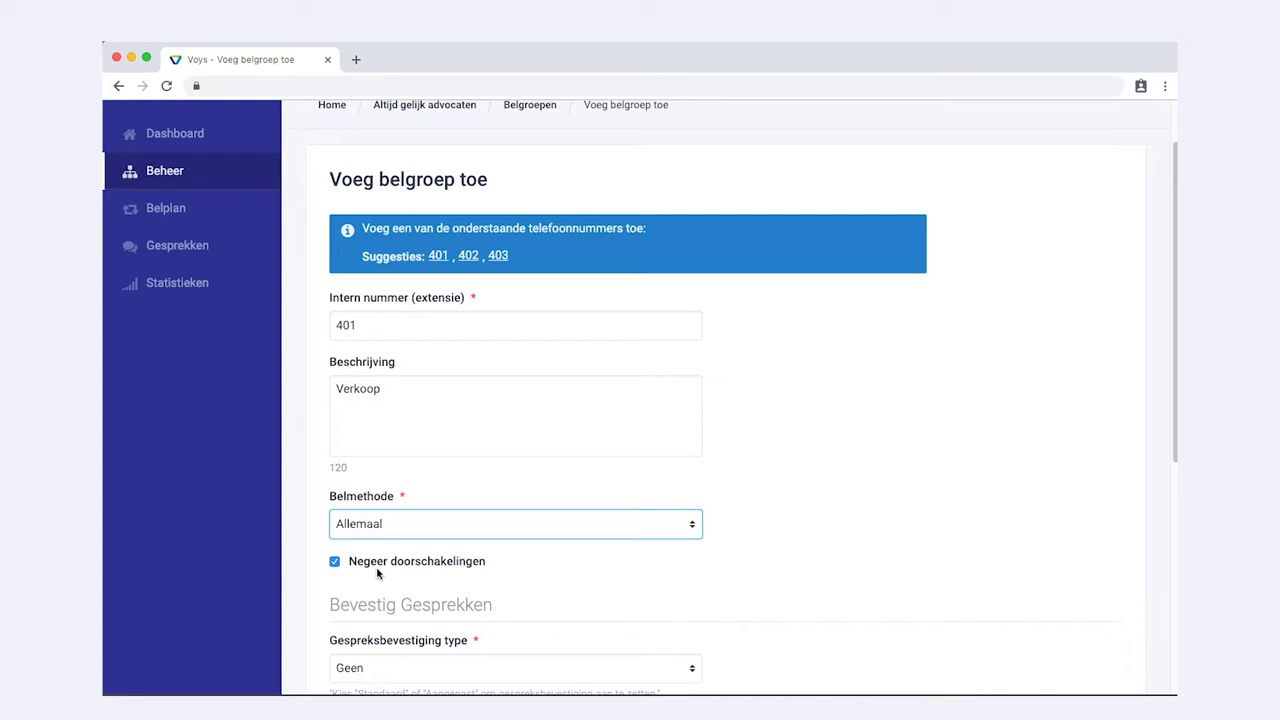
pyautogui.scroll(-5, 377, 573)
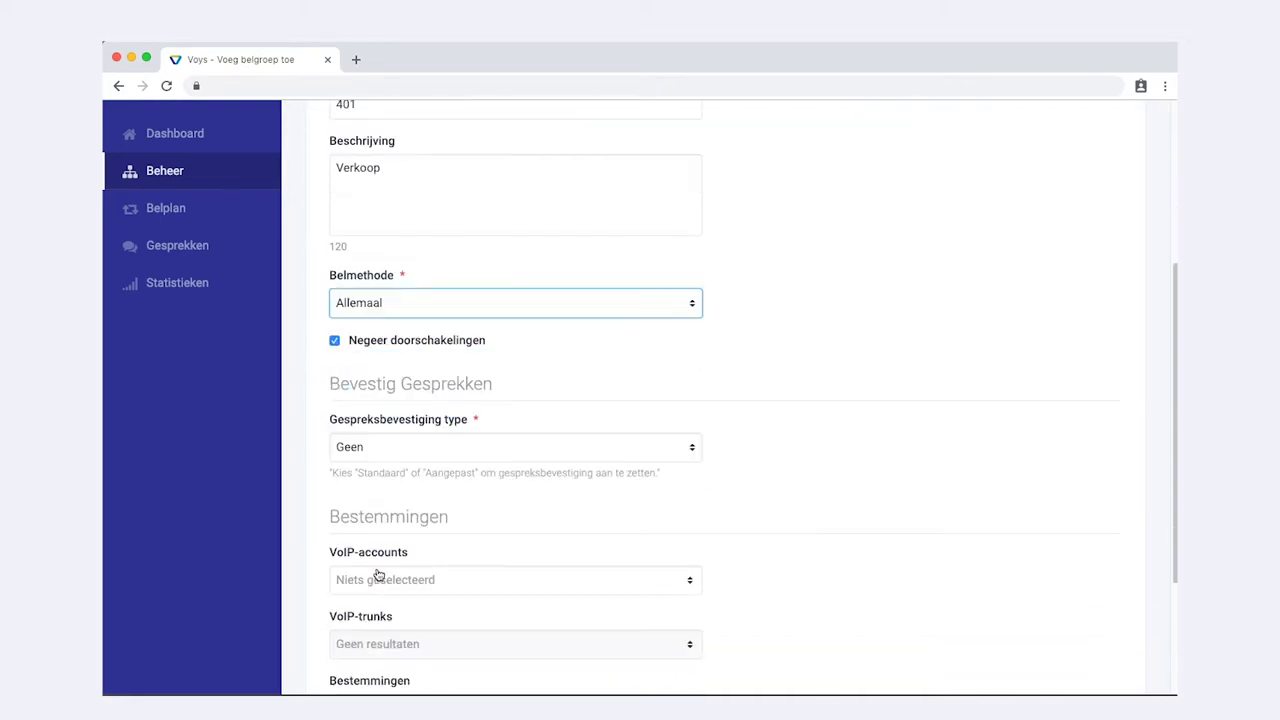
pyautogui.click(484, 452)
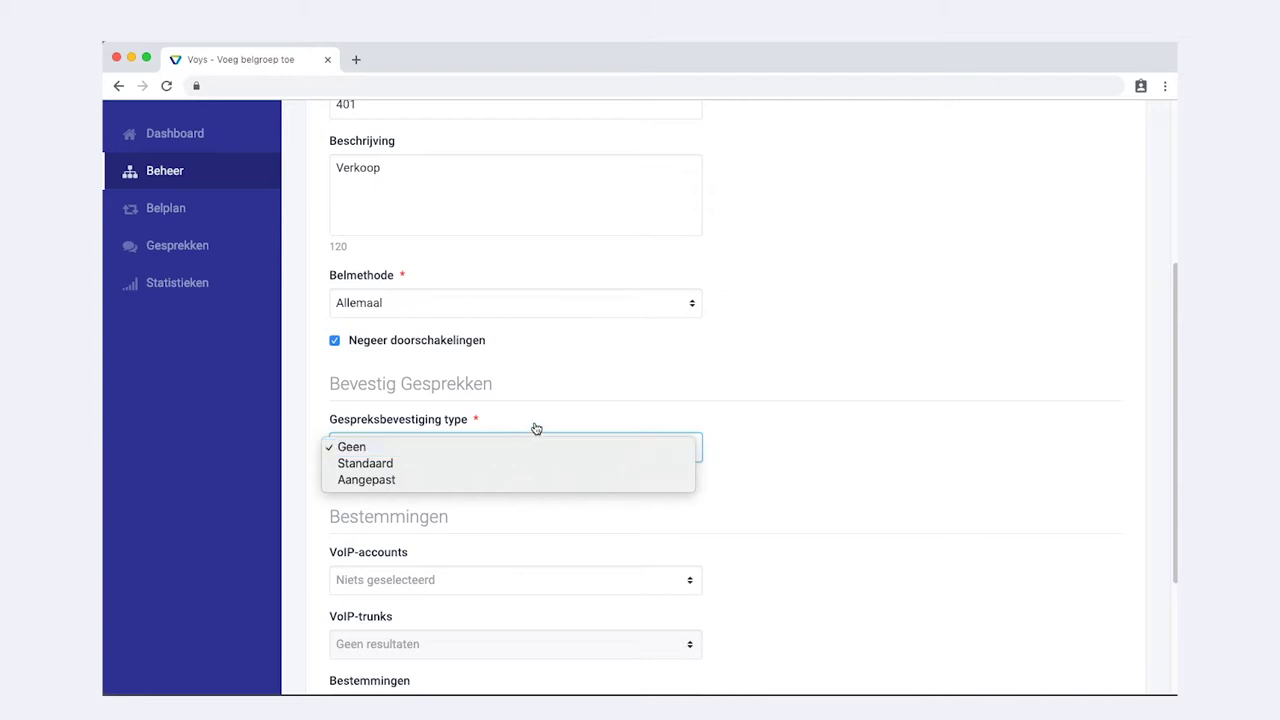
pyautogui.click(466, 448)
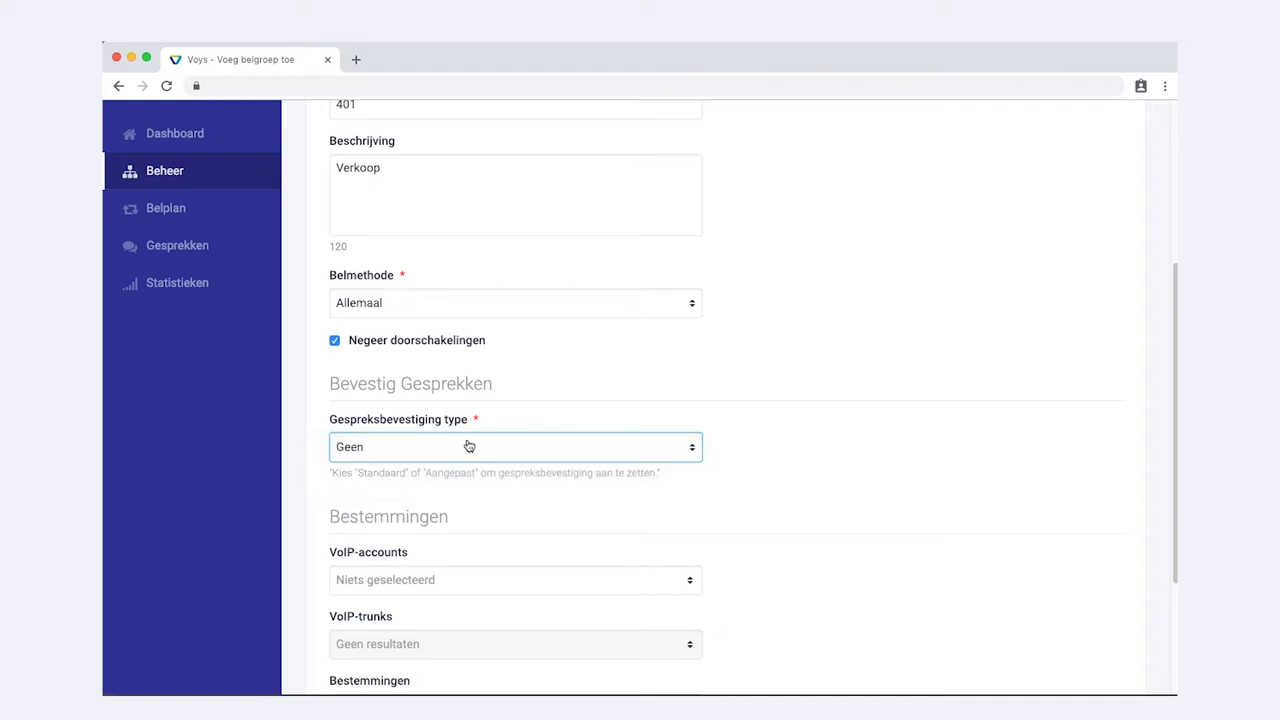
# - Add the VoIP-accounts 201/Altijd gelijk and 202/Receptie as destinations of the belgroep
pyautogui.scroll(-1, 755, 537)
pyautogui.scroll(-4, 752, 533)
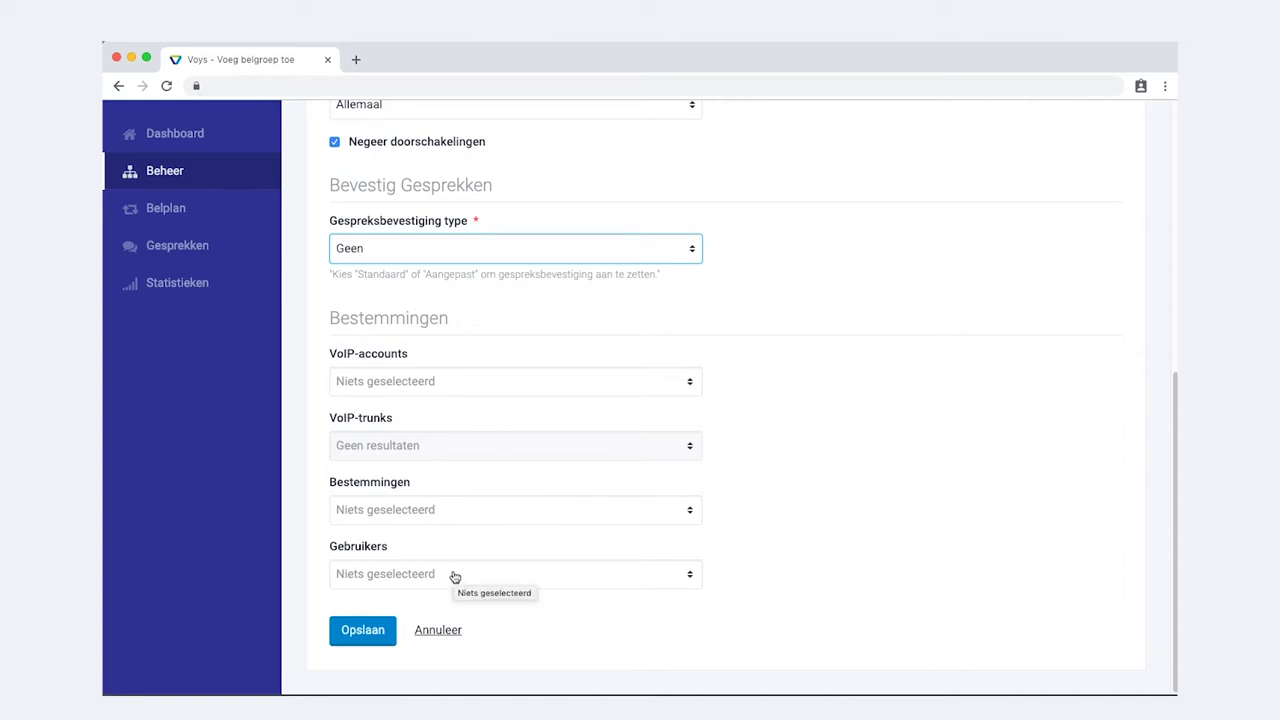
pyautogui.click(491, 384)
pyautogui.click(463, 441)
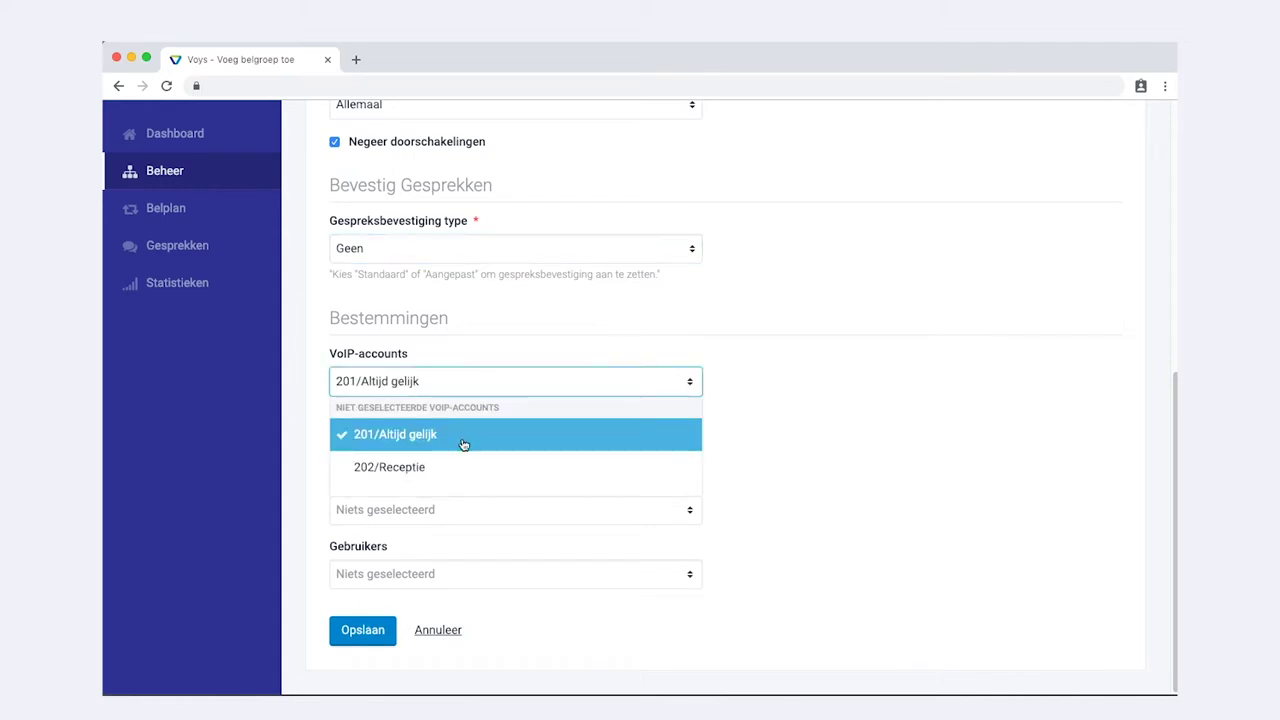
pyautogui.click(458, 471)
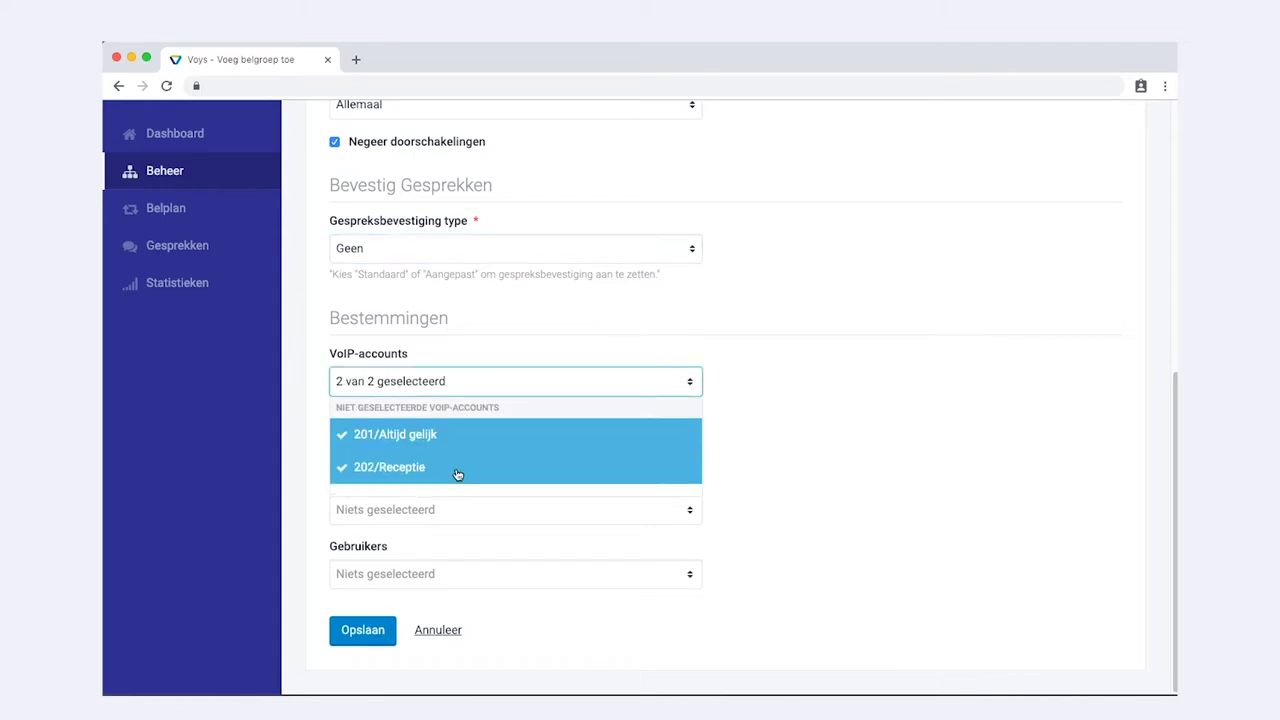
pyautogui.click(735, 436)
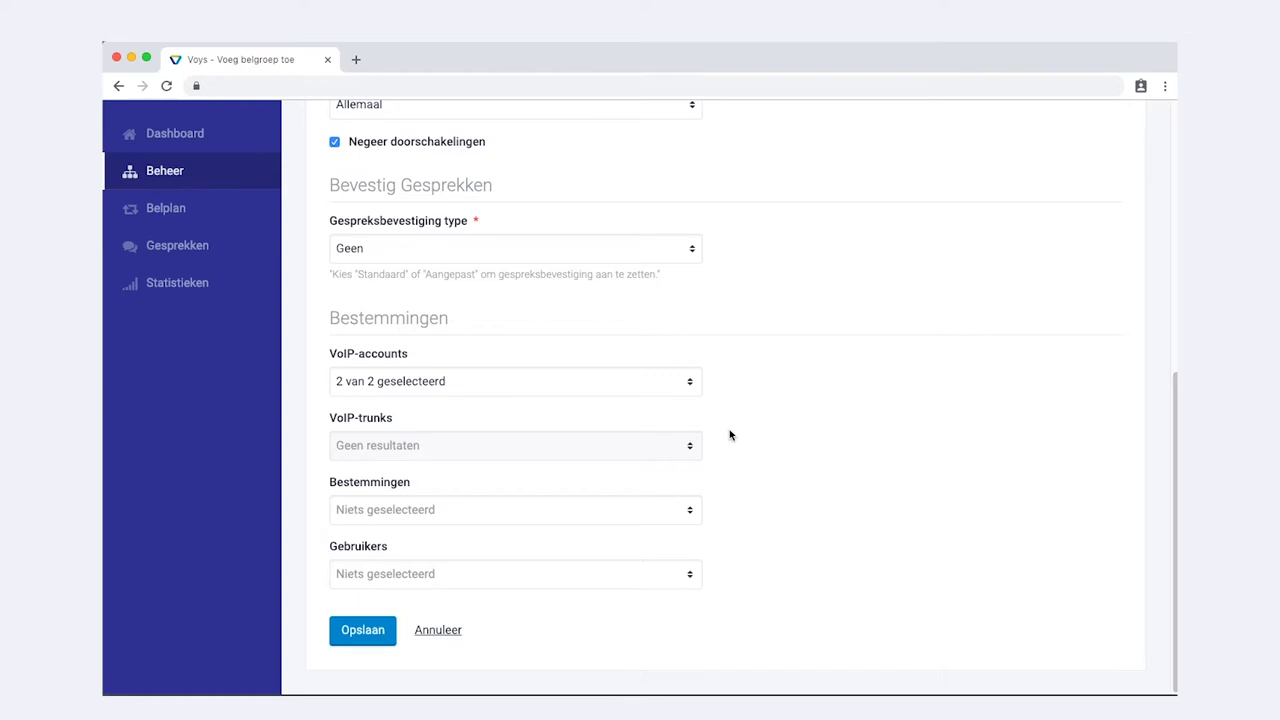
# - Add the Sales number under Bestemmingen to the belgroep and save the belgroep
pyautogui.click(468, 515)
pyautogui.click(466, 541)
pyautogui.click(741, 479)
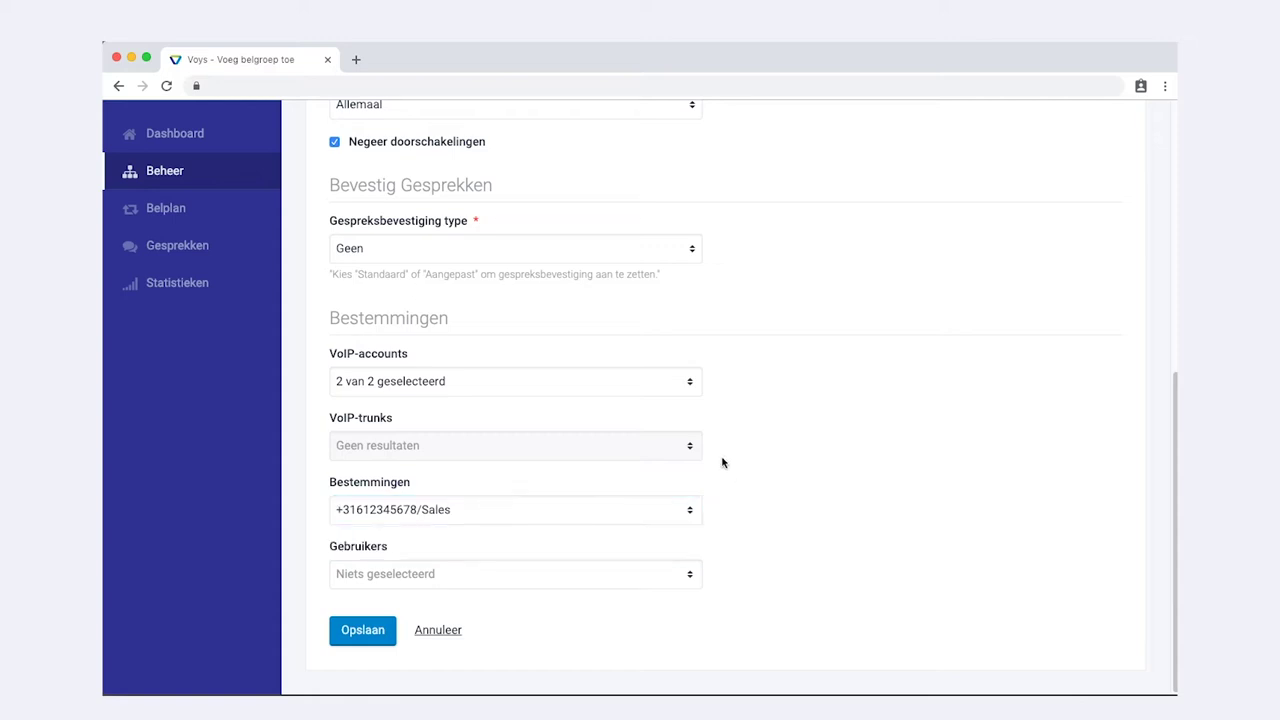
pyautogui.click(367, 628)
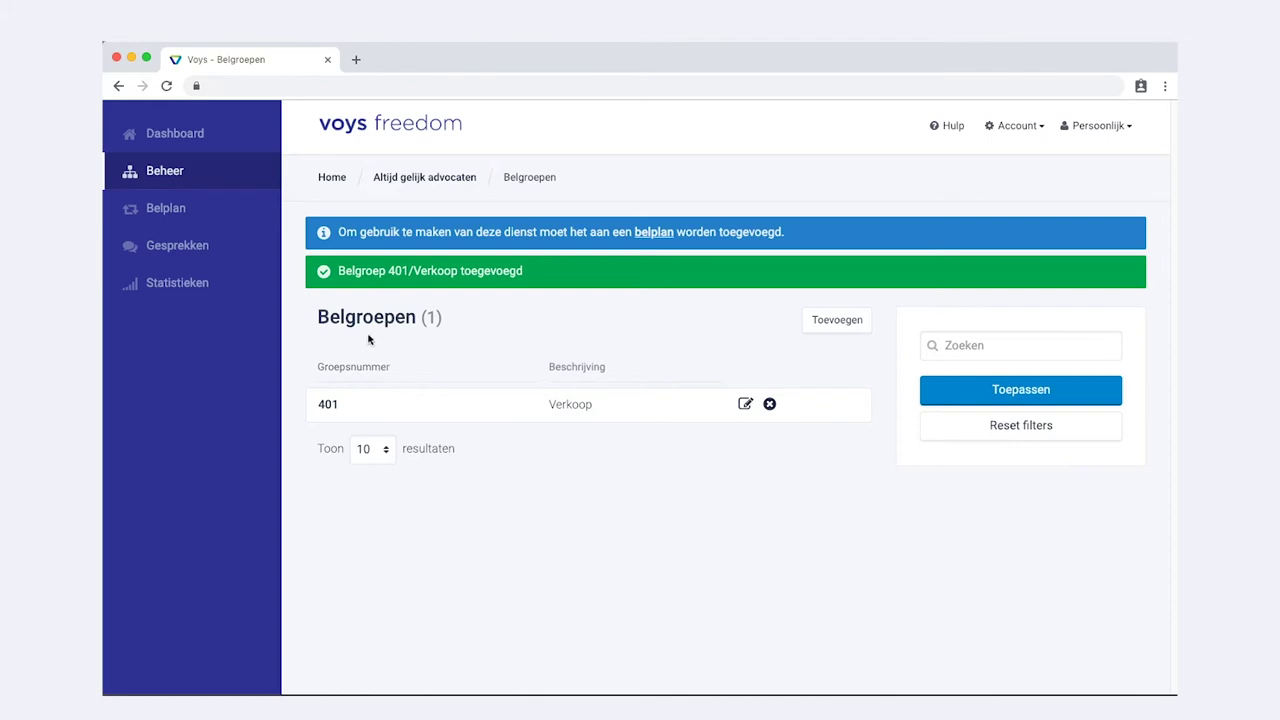
# - Create a new belplan for the first suggested phone number with the description Hoofdnummer and continue to Stap 2
pyautogui.click(163, 213)
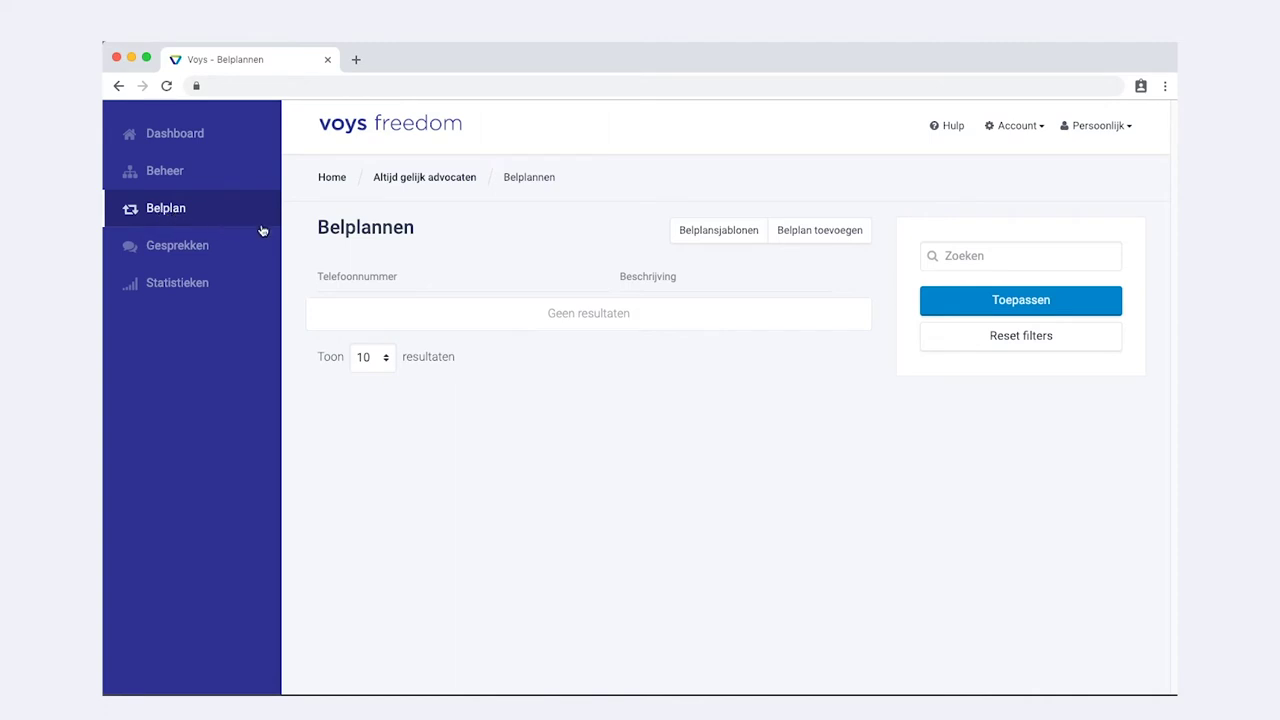
pyautogui.click(801, 241)
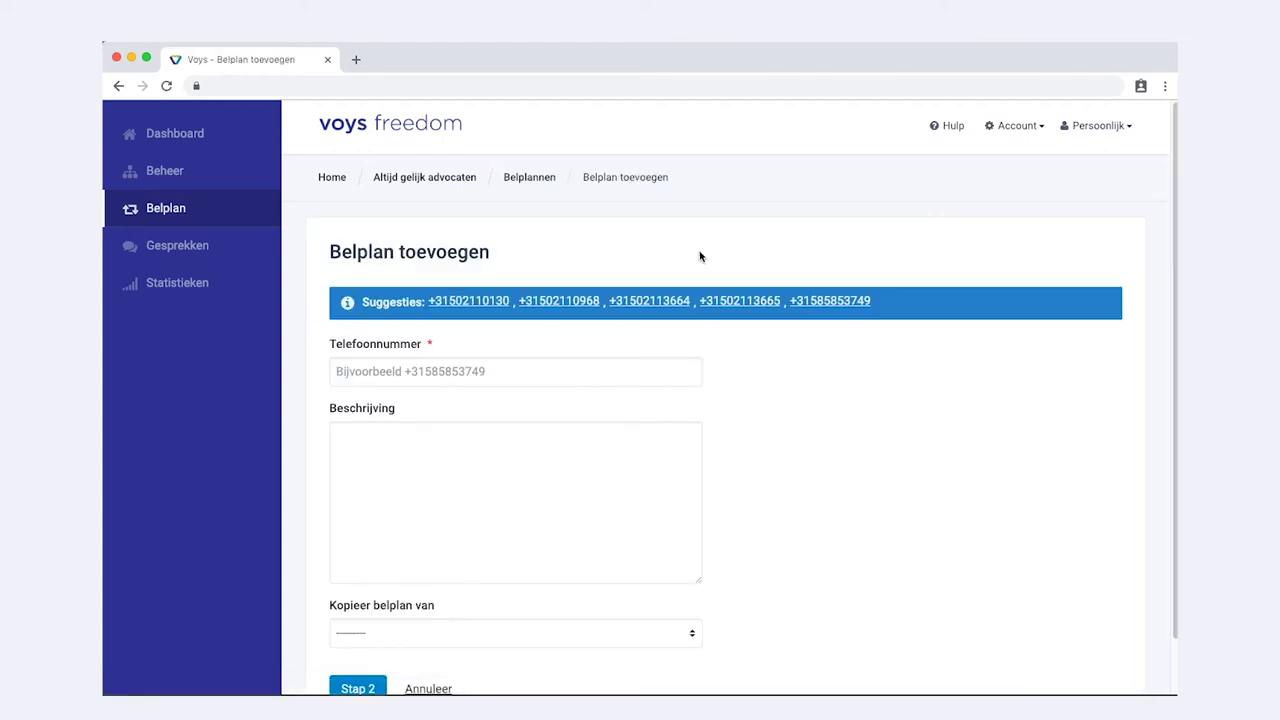
pyautogui.click(477, 302)
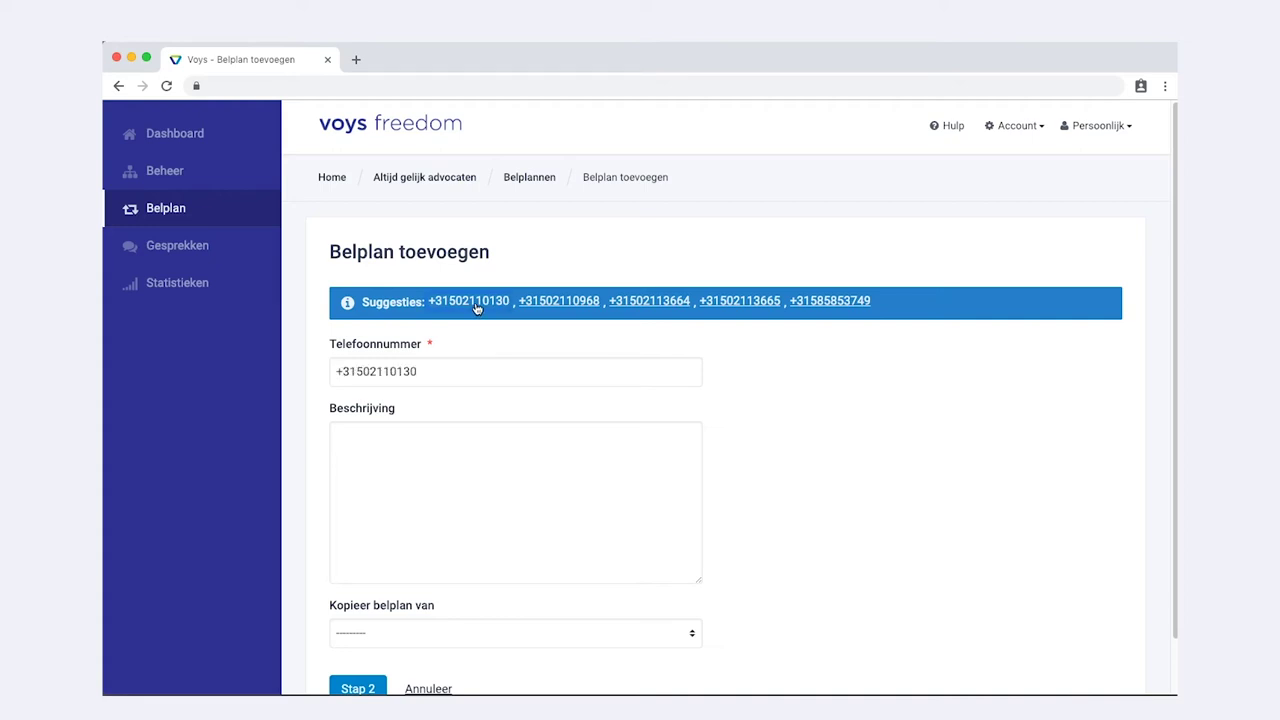
pyautogui.click(382, 441)
pyautogui.write('Hoofdnummer')
pyautogui.scroll(-2, 452, 463)
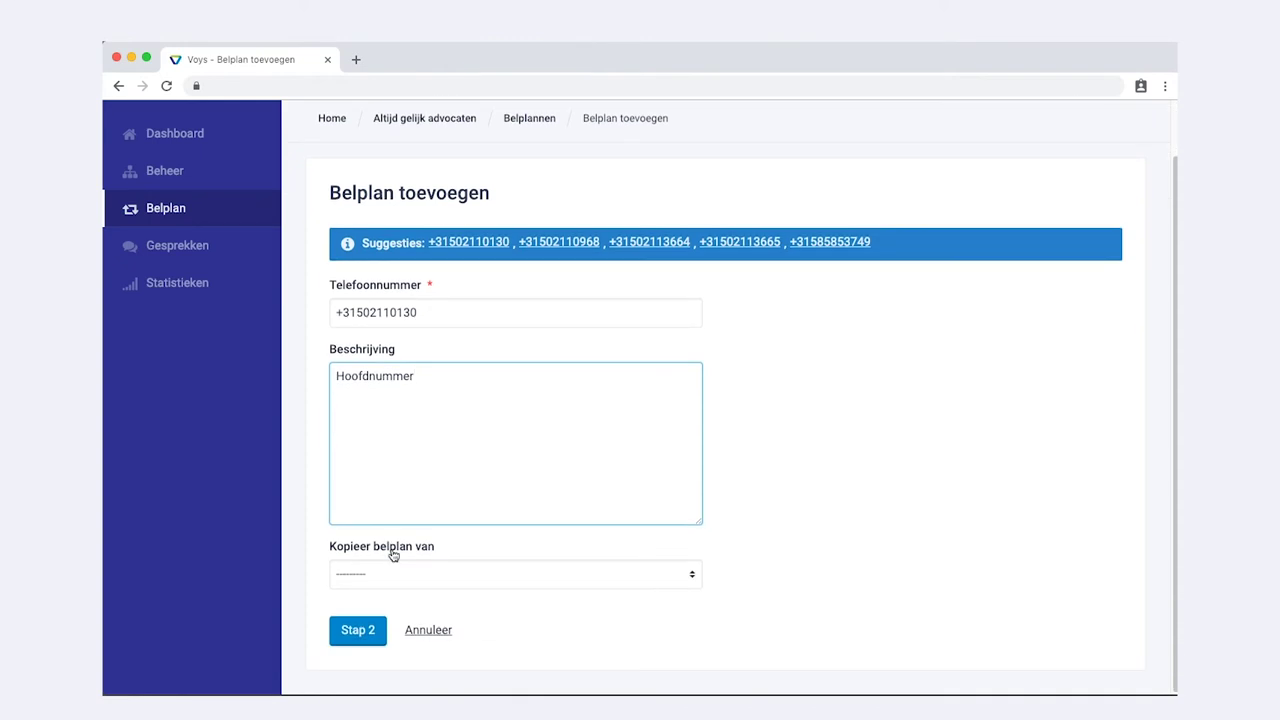
pyautogui.click(364, 631)
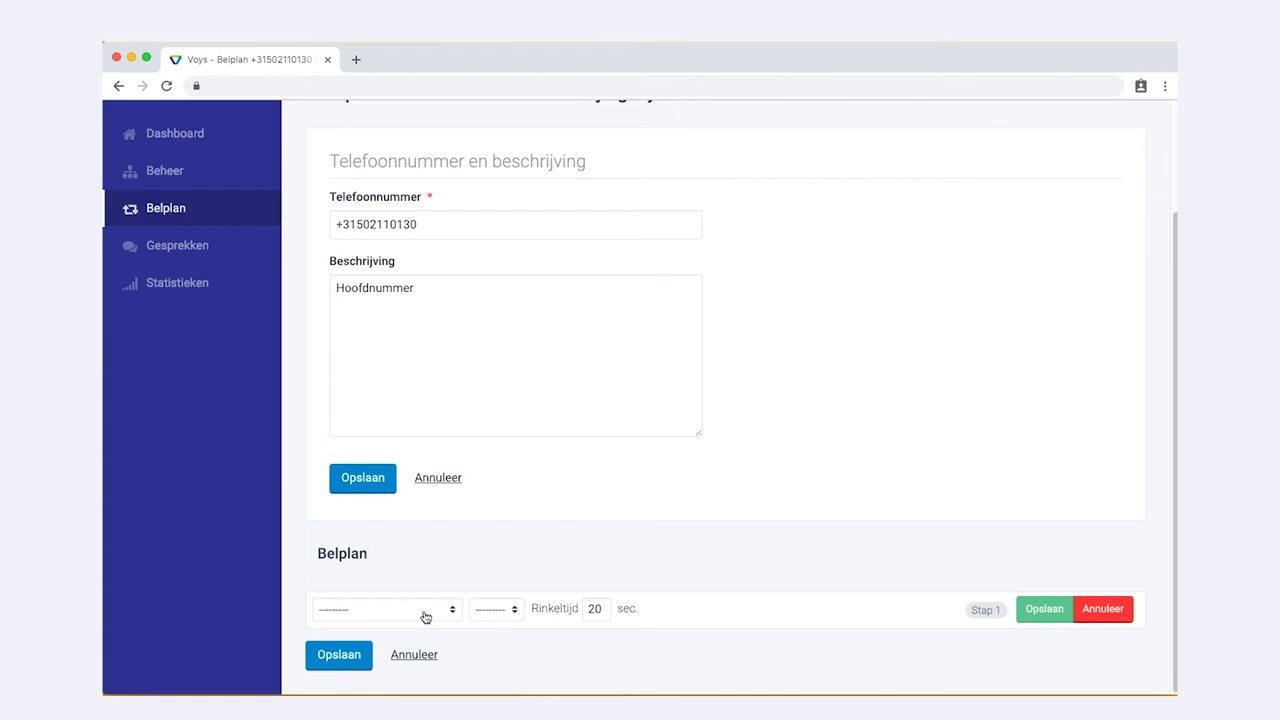
# - Set the belplan's first step to Belgroep 401/Verkoop and save that step
pyautogui.click(425, 617)
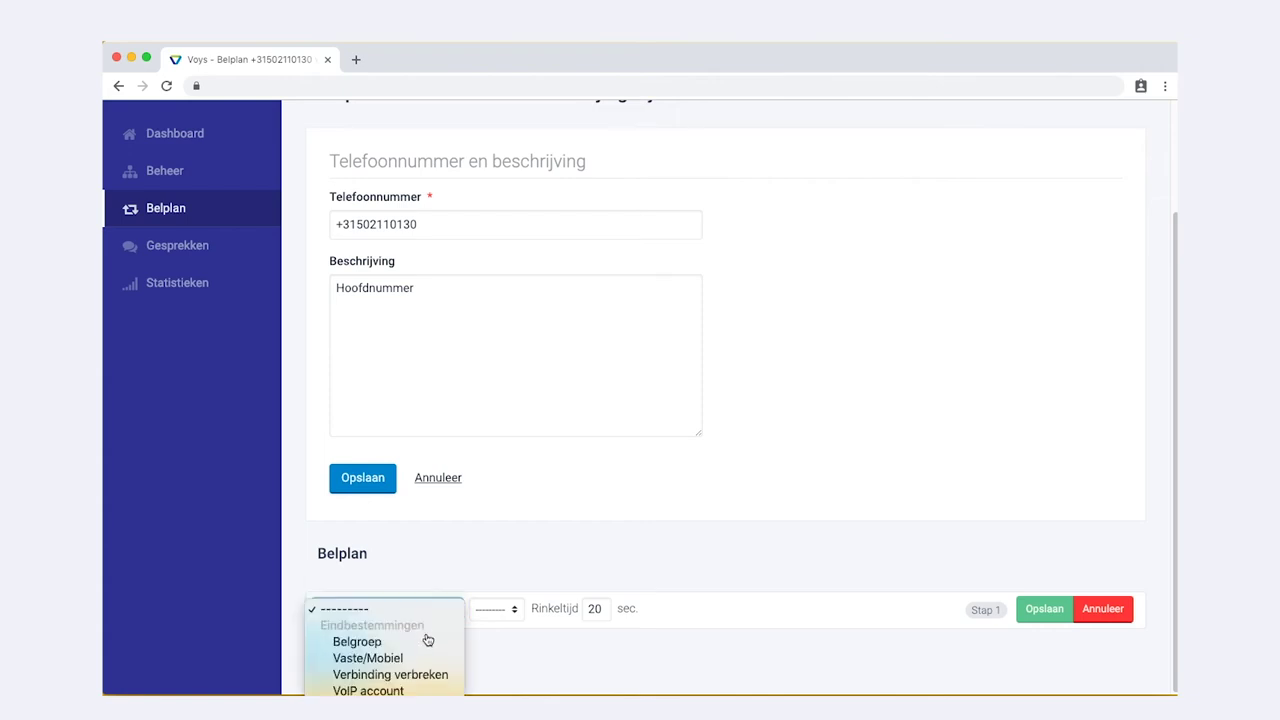
pyautogui.click(430, 643)
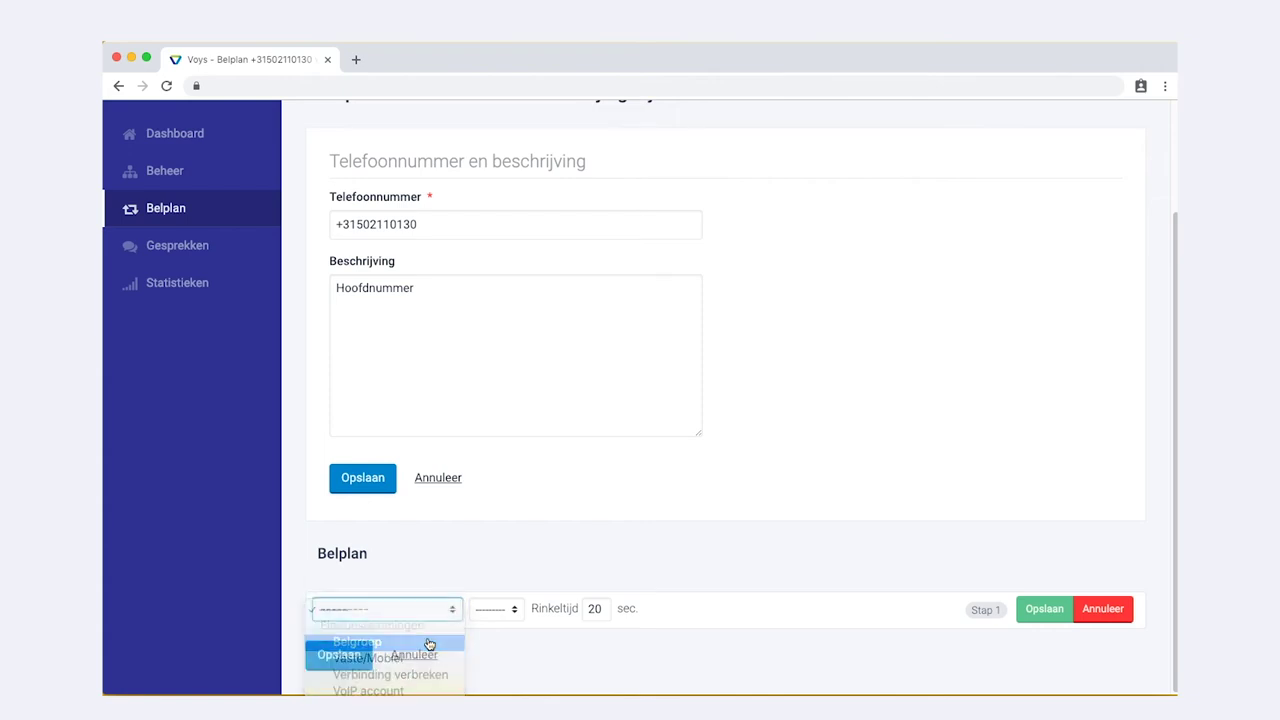
pyautogui.click(500, 612)
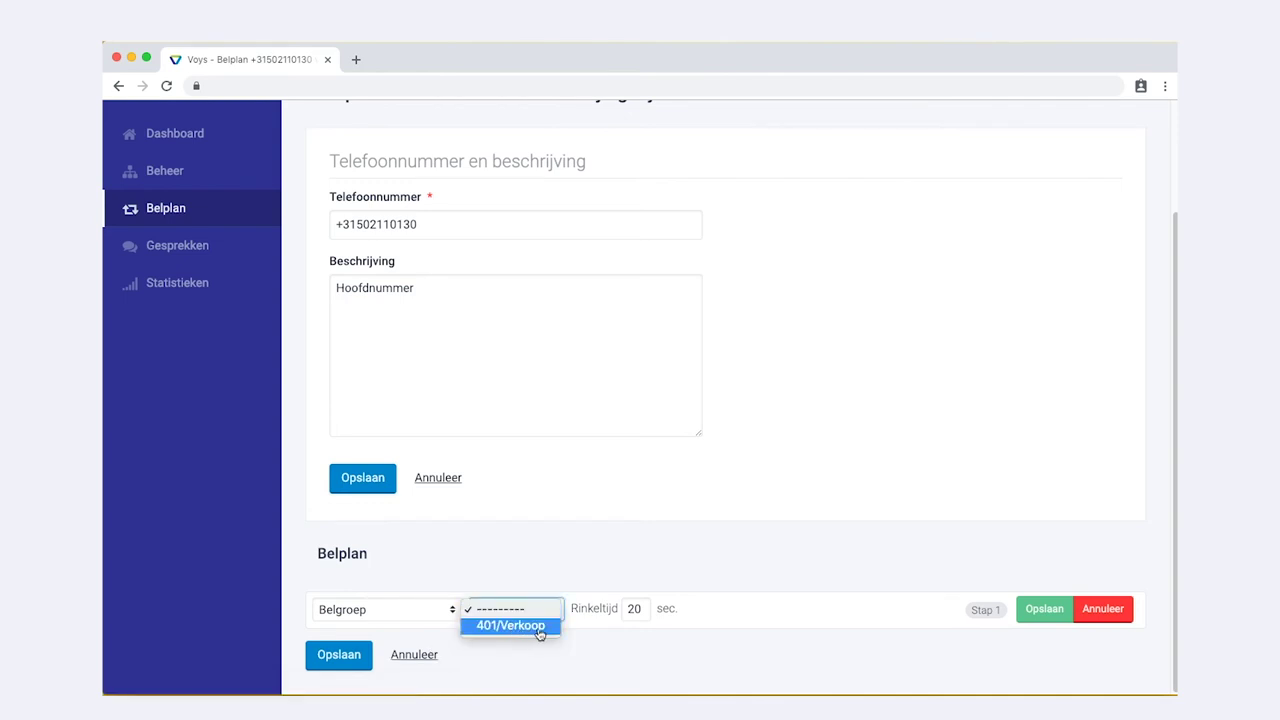
pyautogui.click(540, 628)
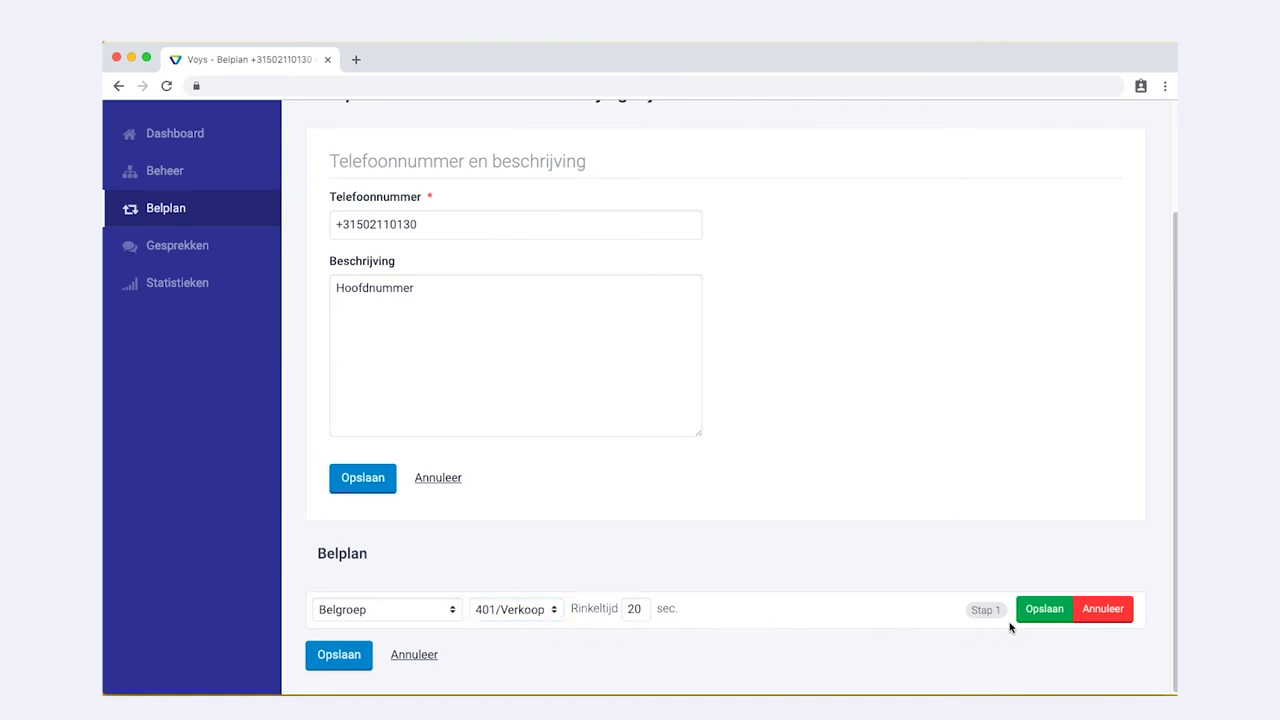
pyautogui.click(1042, 612)
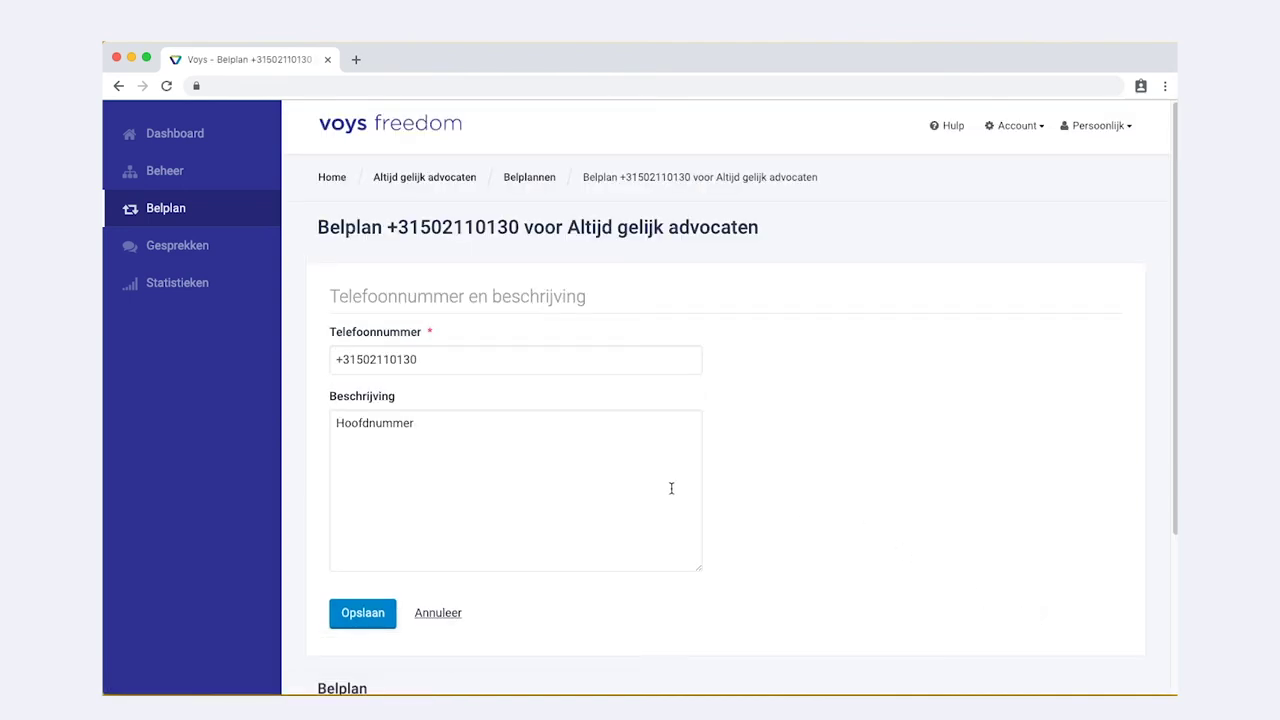
# - Expand the Belgroep step to review its settings and destinations, and save the belplan
pyautogui.scroll(-3, 677, 523)
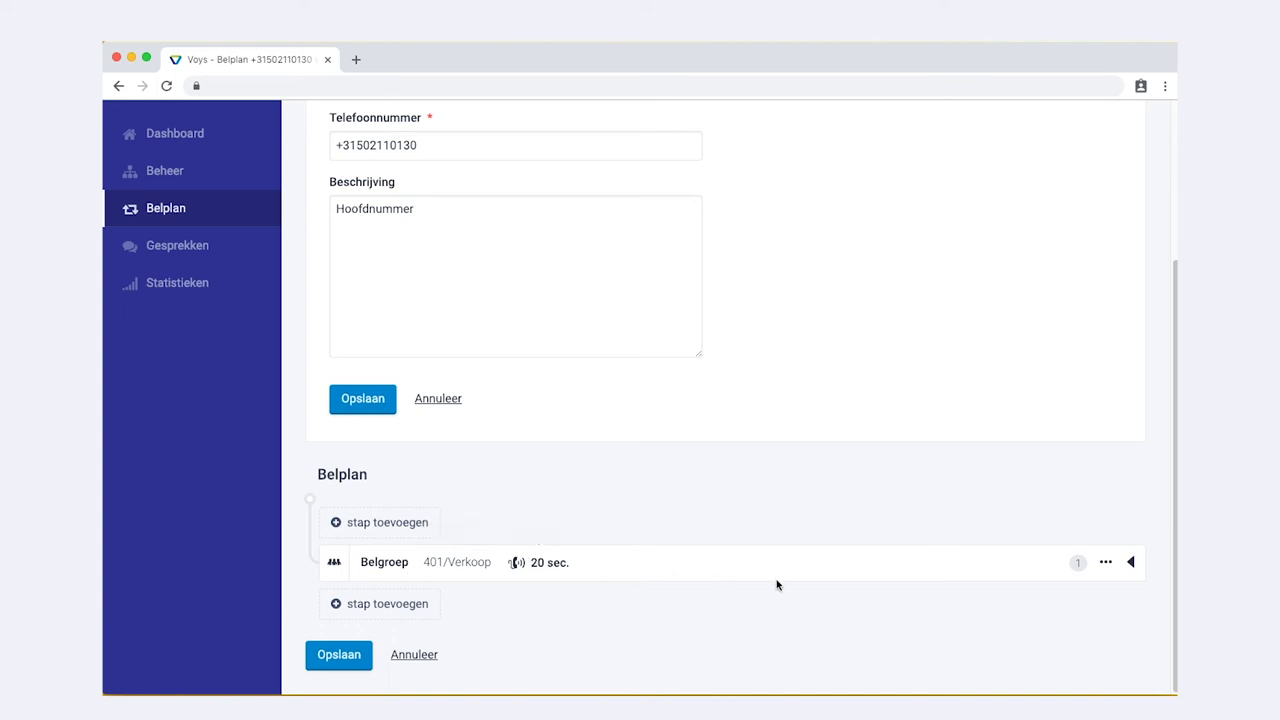
pyautogui.click(1131, 563)
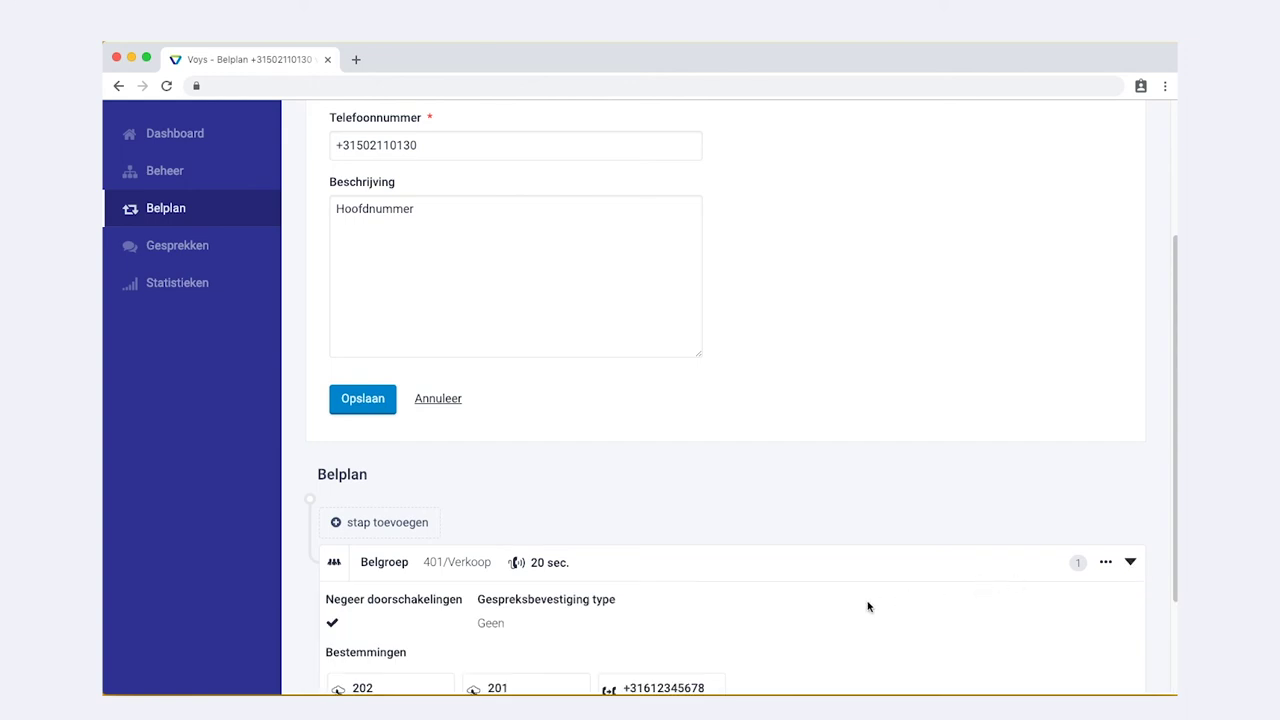
pyautogui.scroll(-1, 868, 607)
pyautogui.scroll(-2, 868, 607)
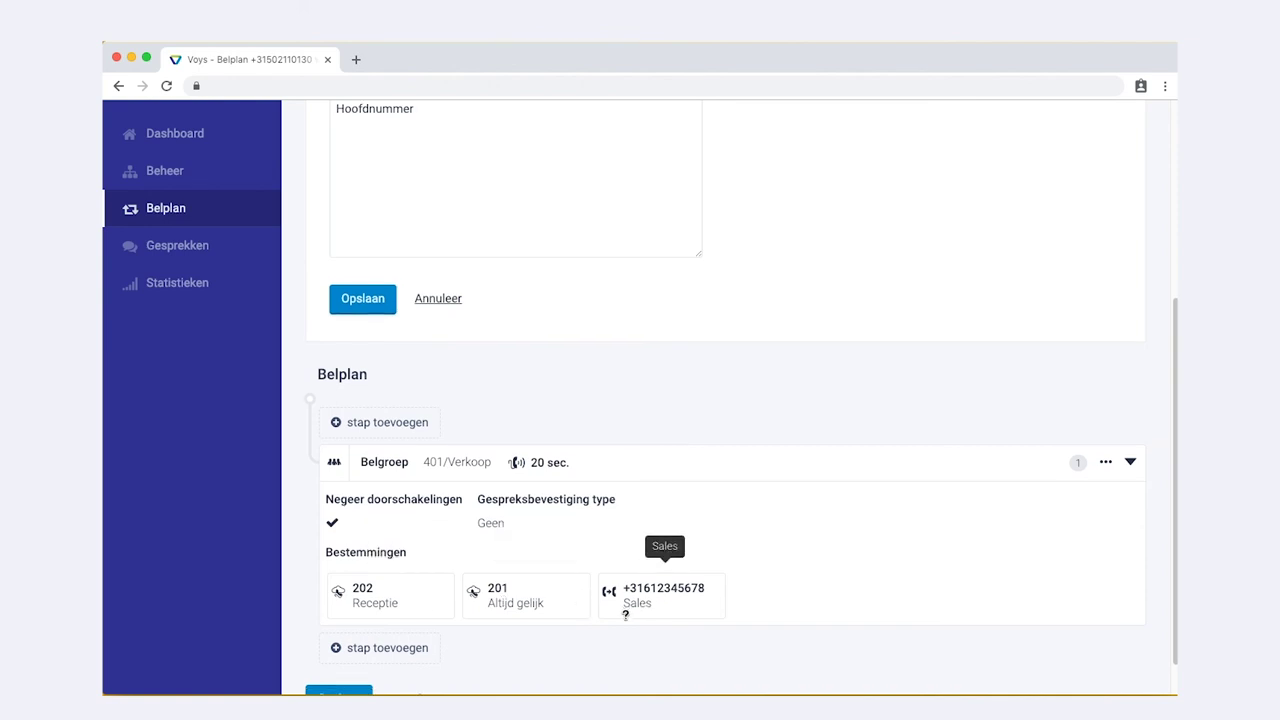
pyautogui.scroll(-1, 625, 614)
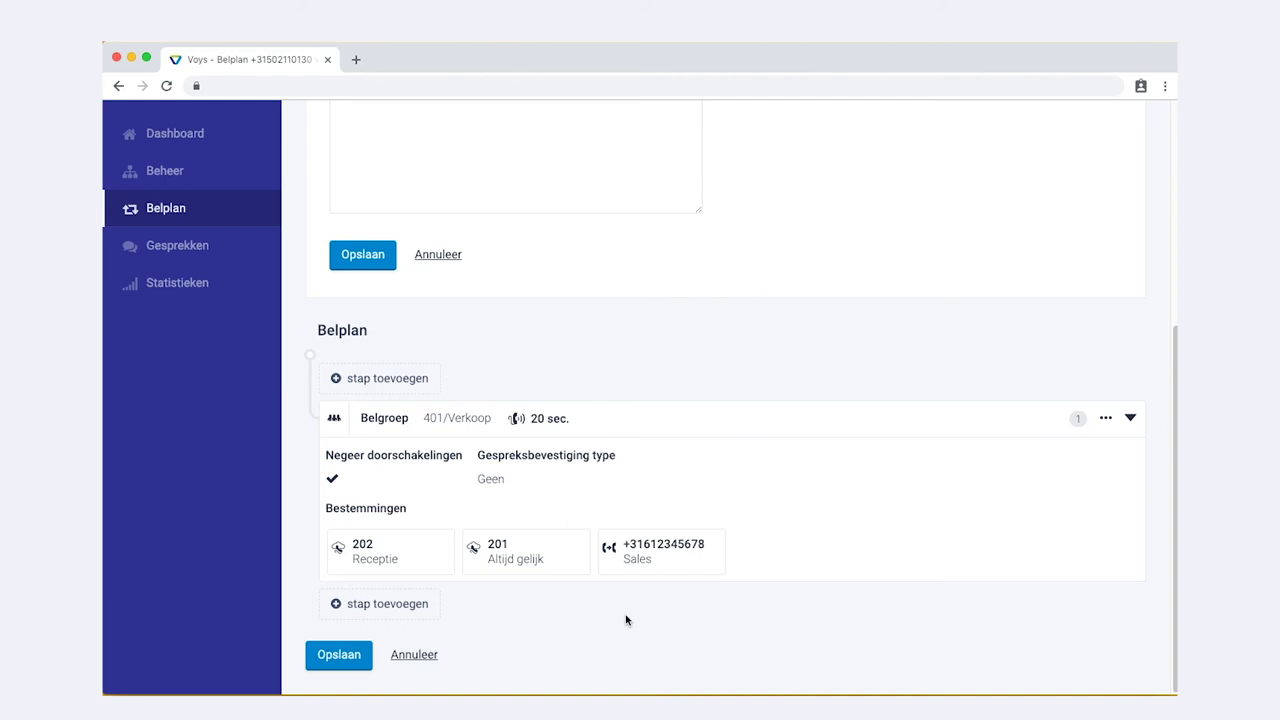
pyautogui.click(340, 656)
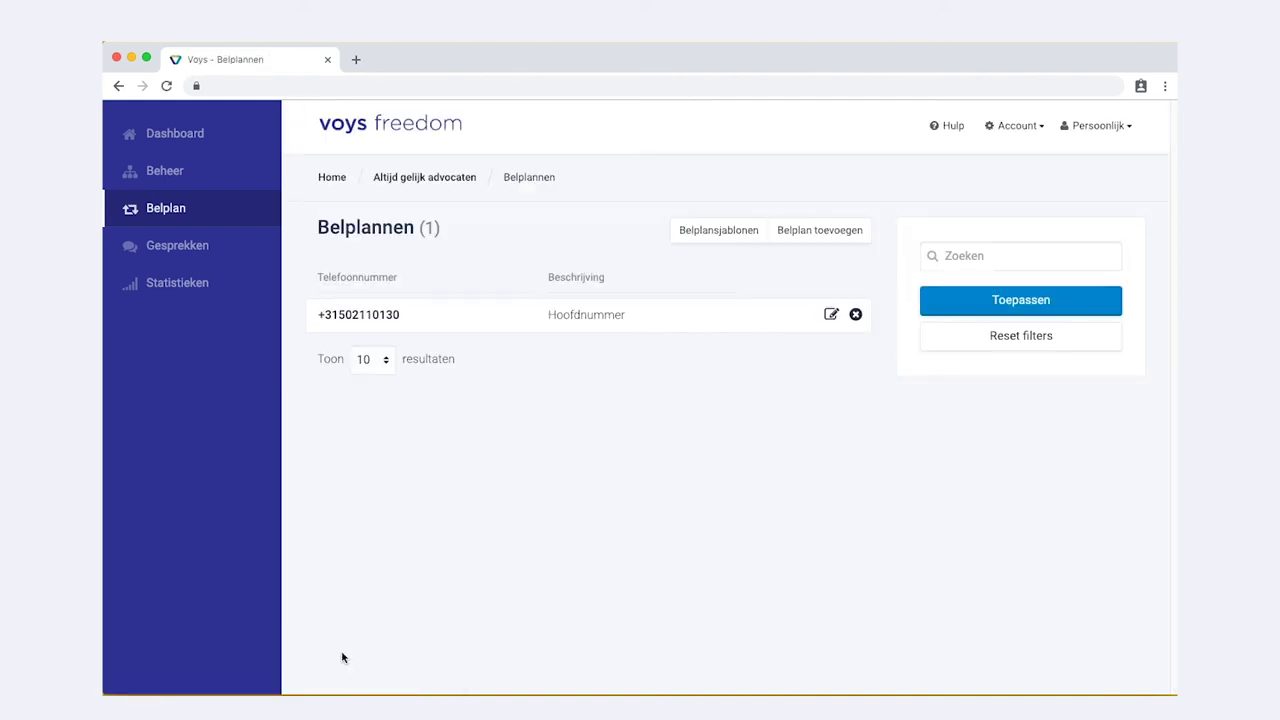